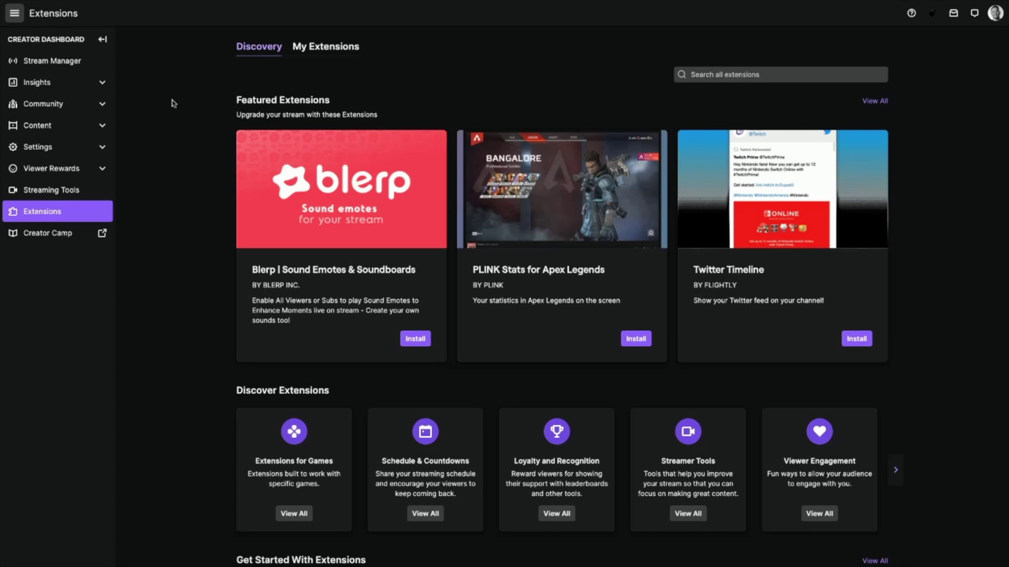
- Search all Twitch extensions for 'serato now playing'
left_click(711, 74)
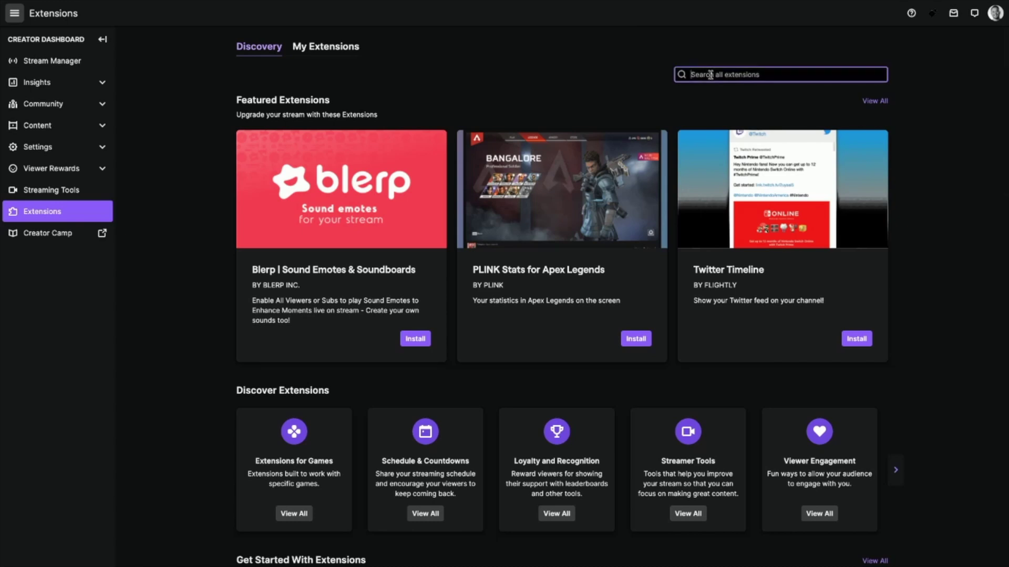
type("serato now playing")
key("Return")
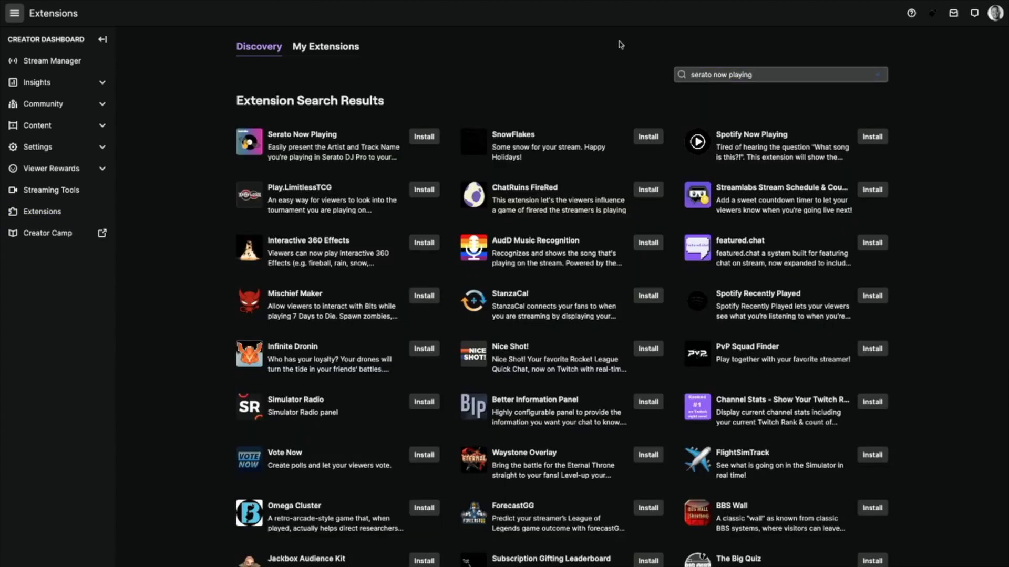
- Install the Serato Now Playing extension and go straight to its configuration
left_click(424, 140)
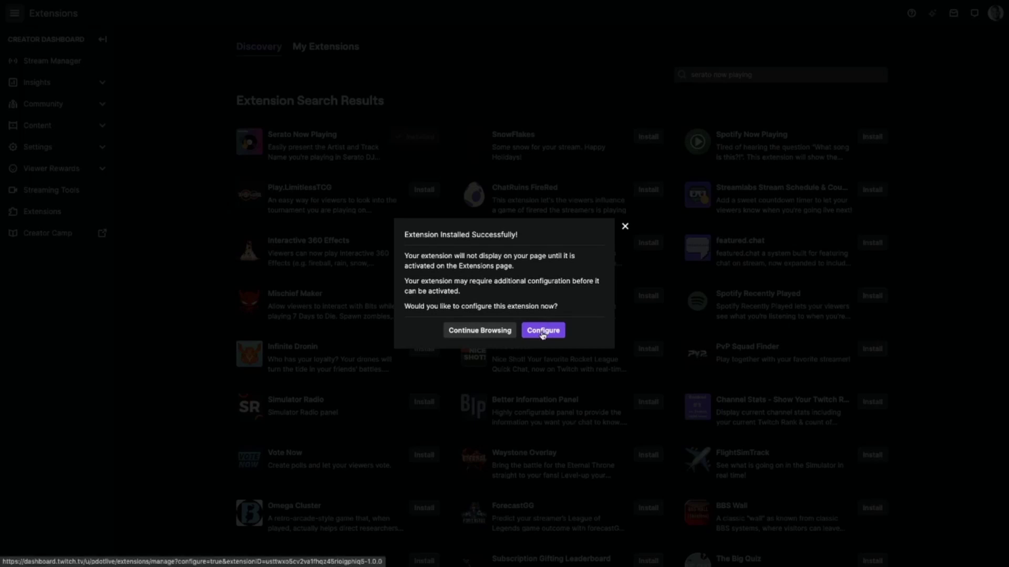
left_click(542, 332)
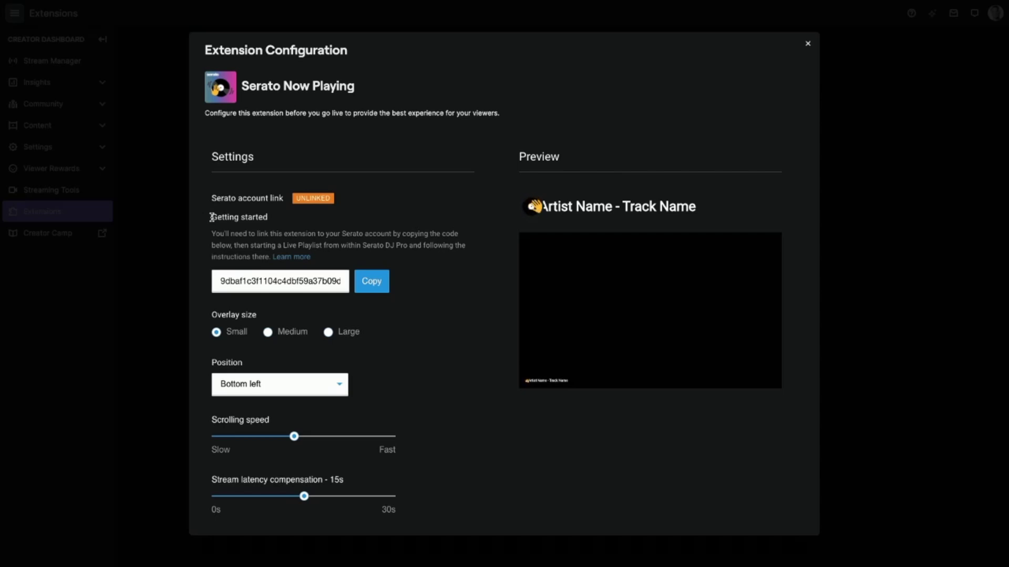
- Choose the Medium overlay size after comparing it with Large
scroll(211, 217, "down", 3)
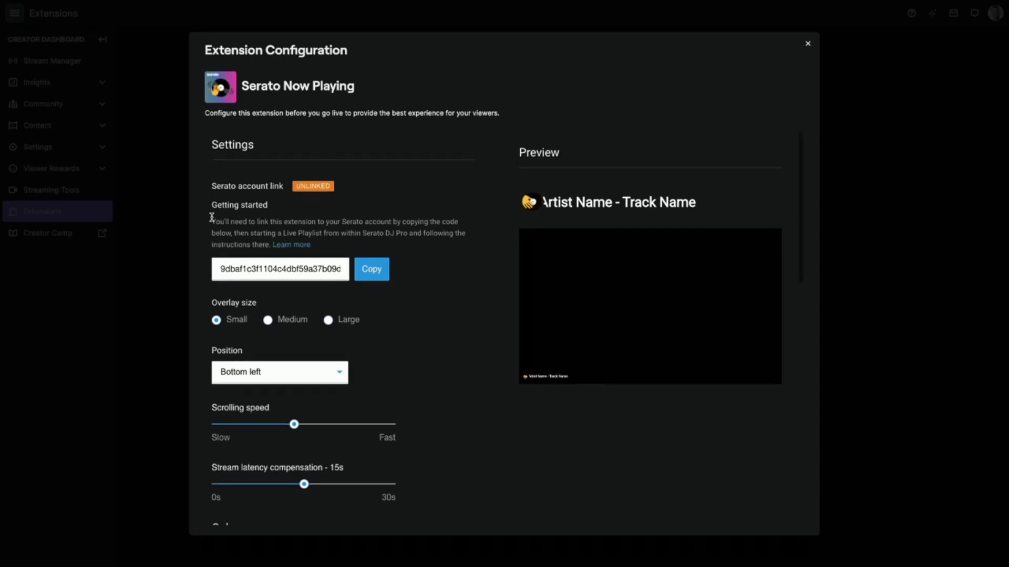
scroll(211, 217, "down", 1)
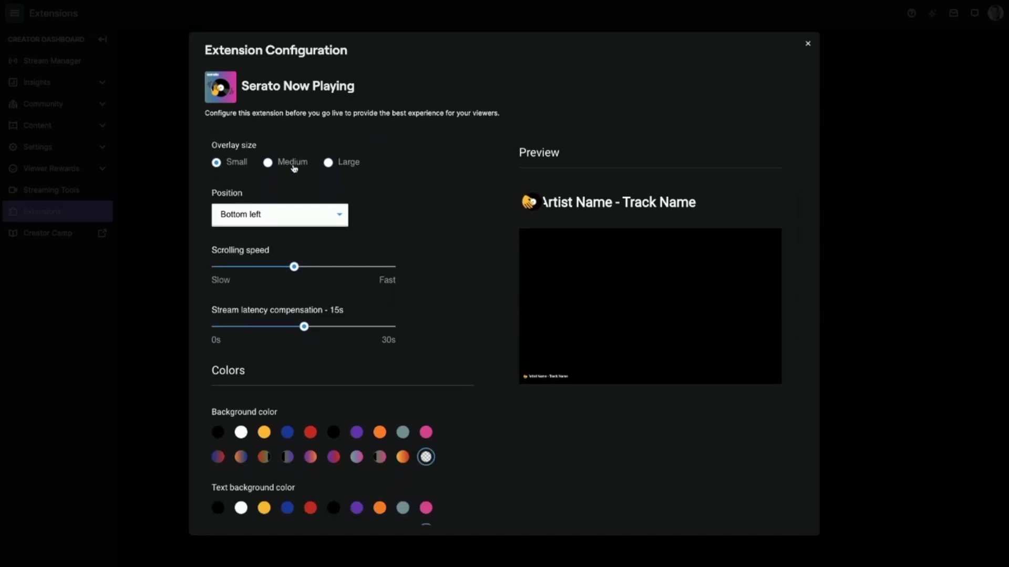
left_click(267, 163)
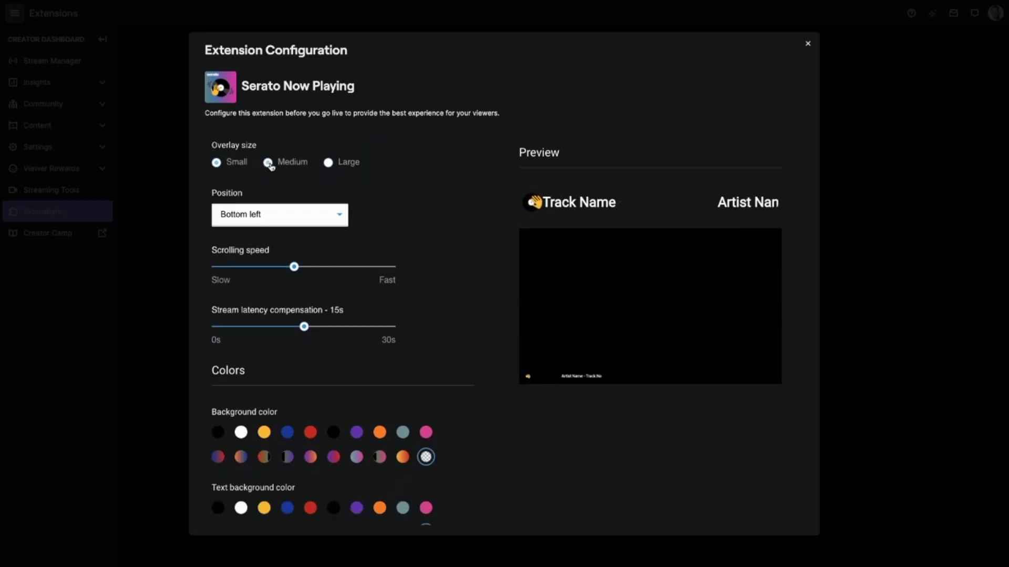
left_click(328, 163)
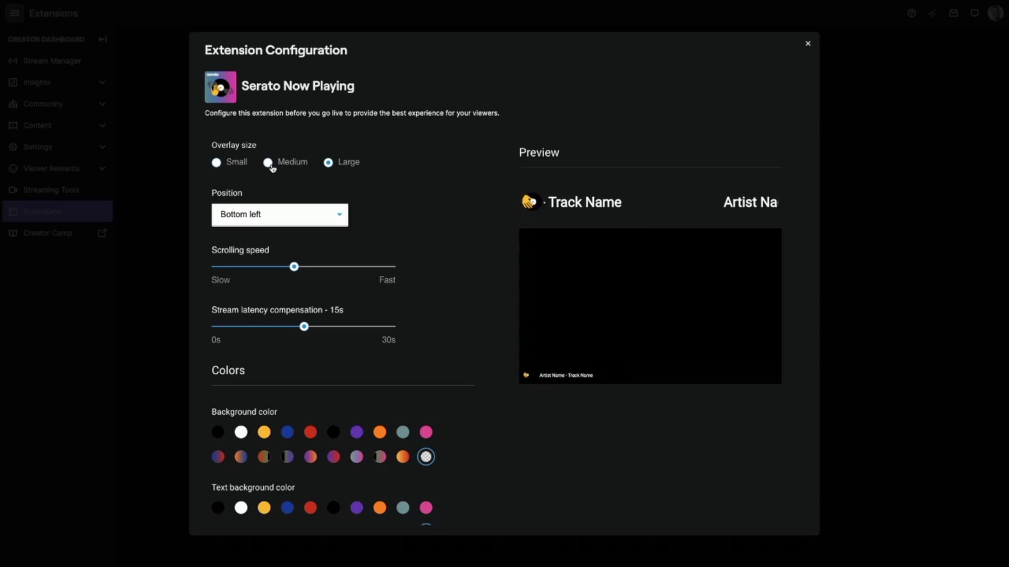
left_click(269, 164)
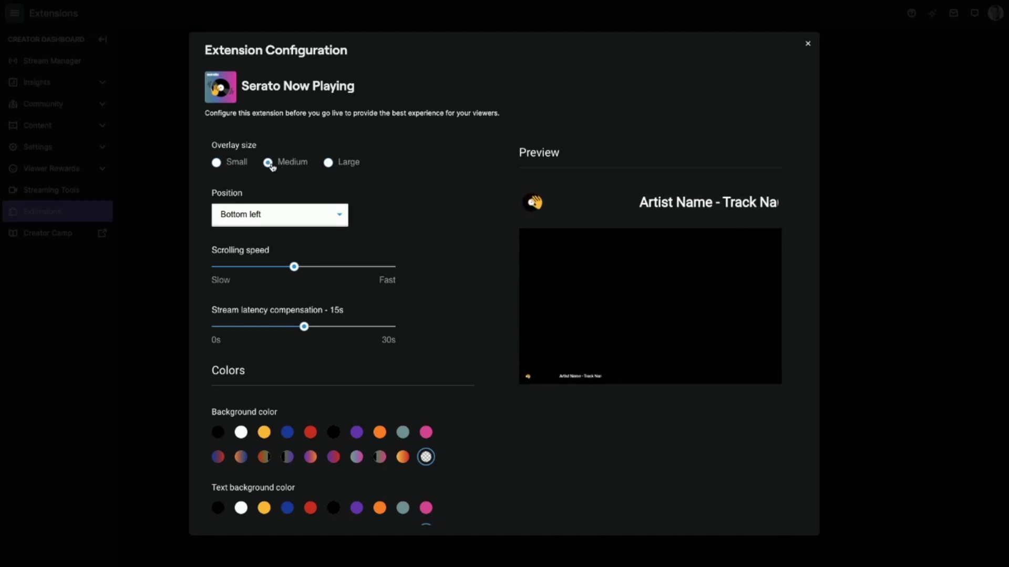
- Keep the overlay position at Bottom left after trying Top left and Top middle
left_click(337, 214)
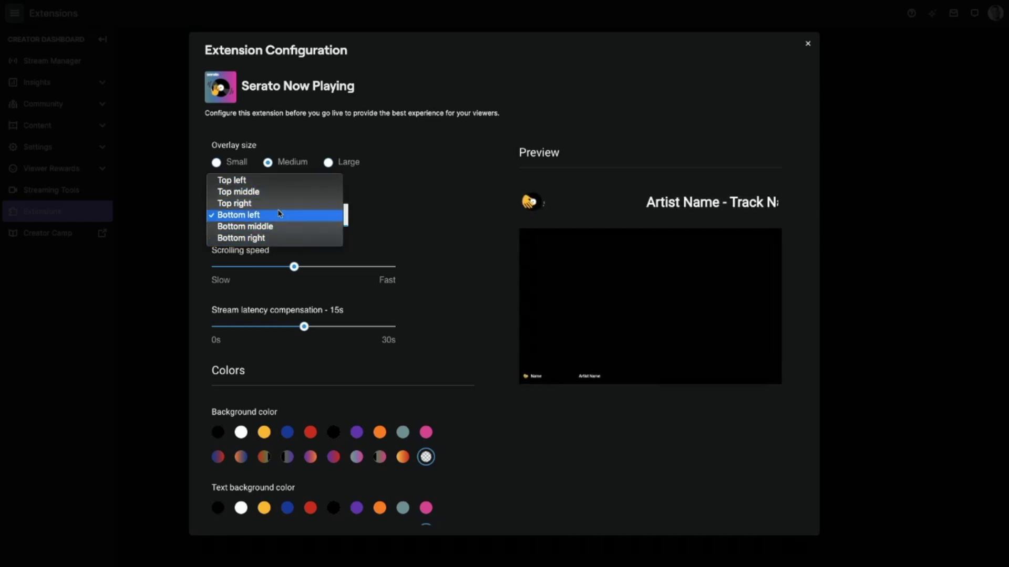
left_click(277, 185)
left_click(279, 216)
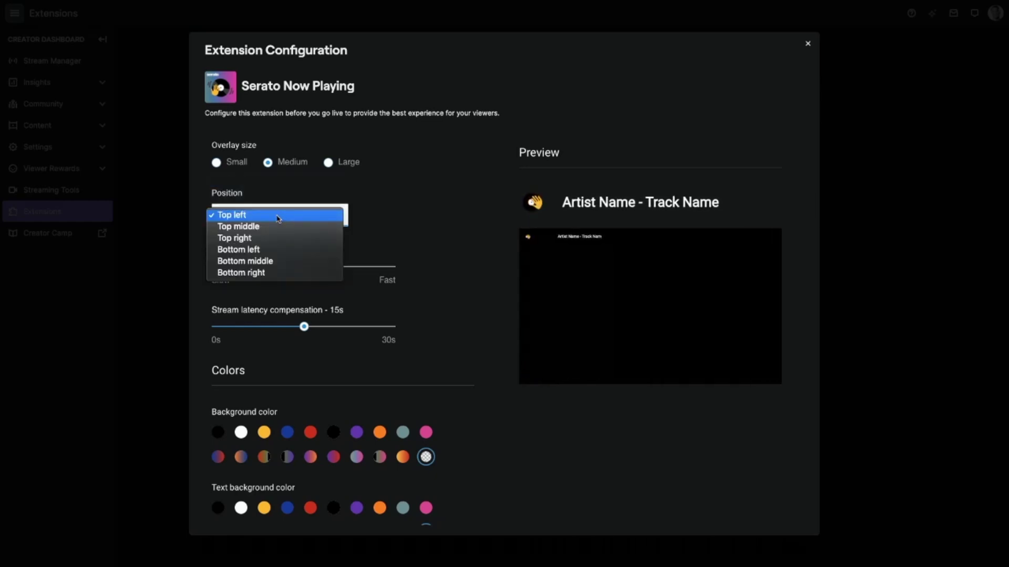
left_click(278, 215)
key("Down")
left_click(283, 217)
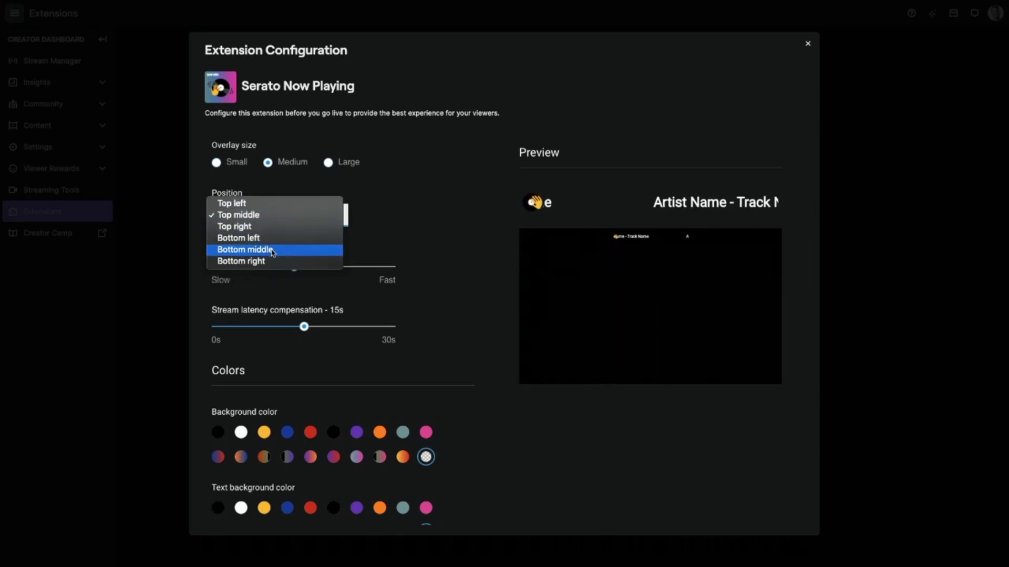
left_click(270, 238)
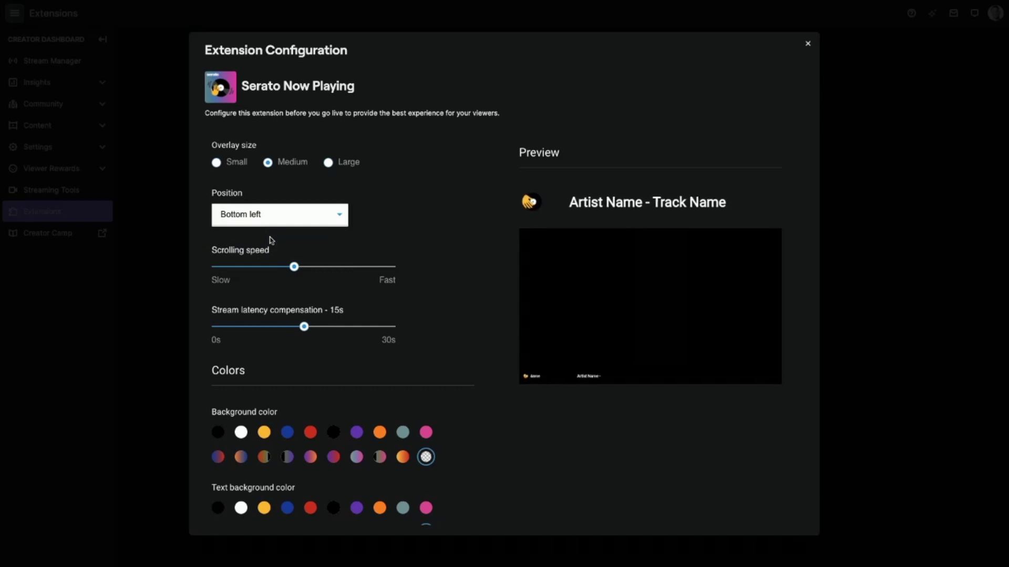
- Slow the overlay's text scrolling speed with the slider
scroll(374, 263, "down", 1)
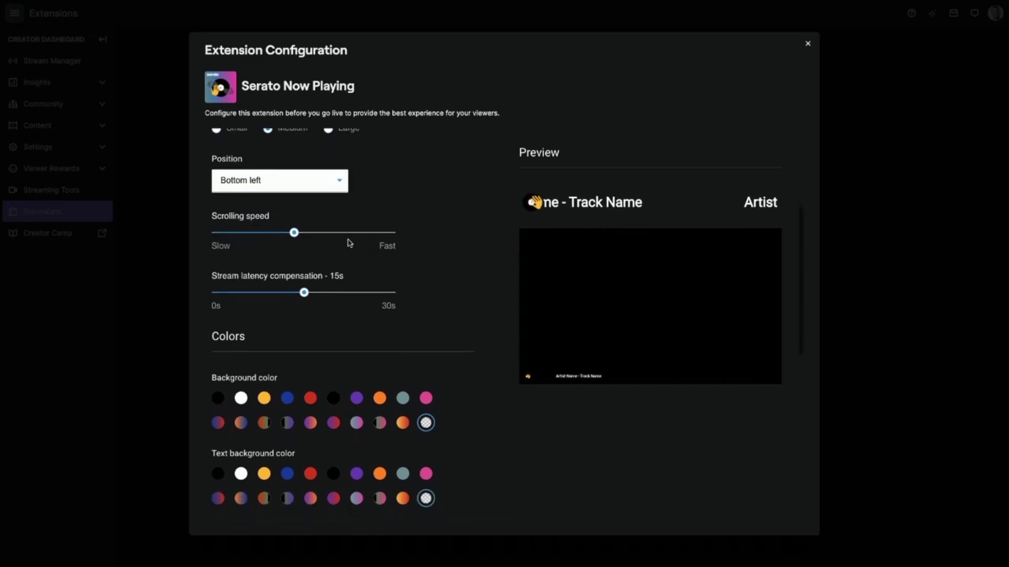
mouse_move(294, 232)
left_mouse_down()
mouse_move(236, 233)
mouse_move(374, 236)
mouse_move(274, 233)
left_mouse_up()
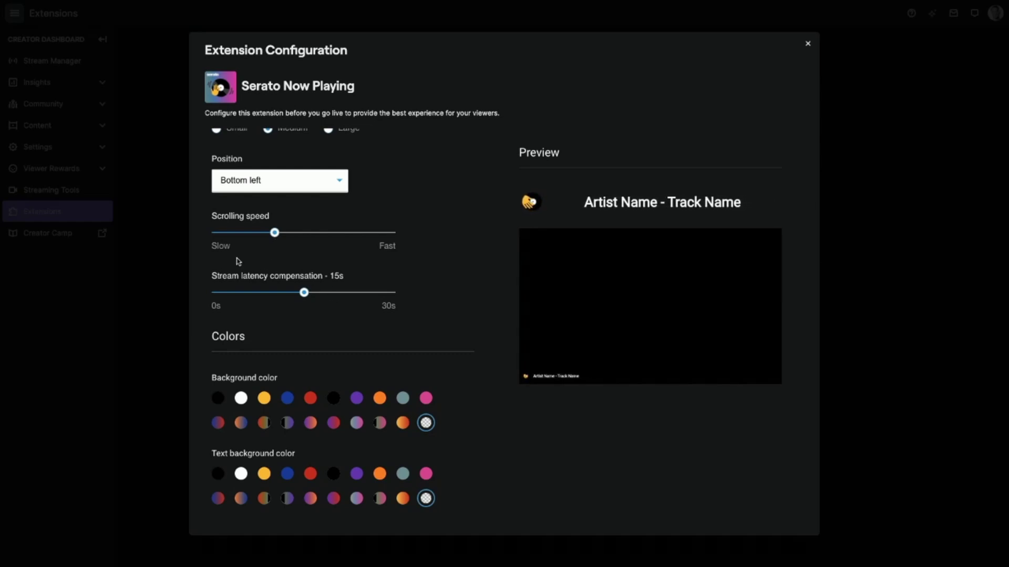
scroll(239, 271, "down", 1)
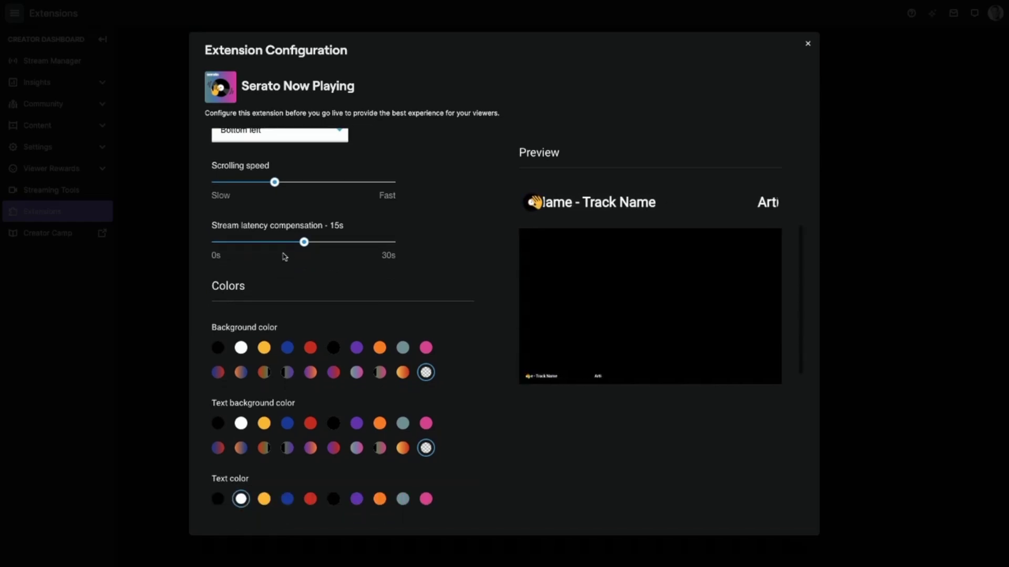
scroll(309, 243, "down", 3)
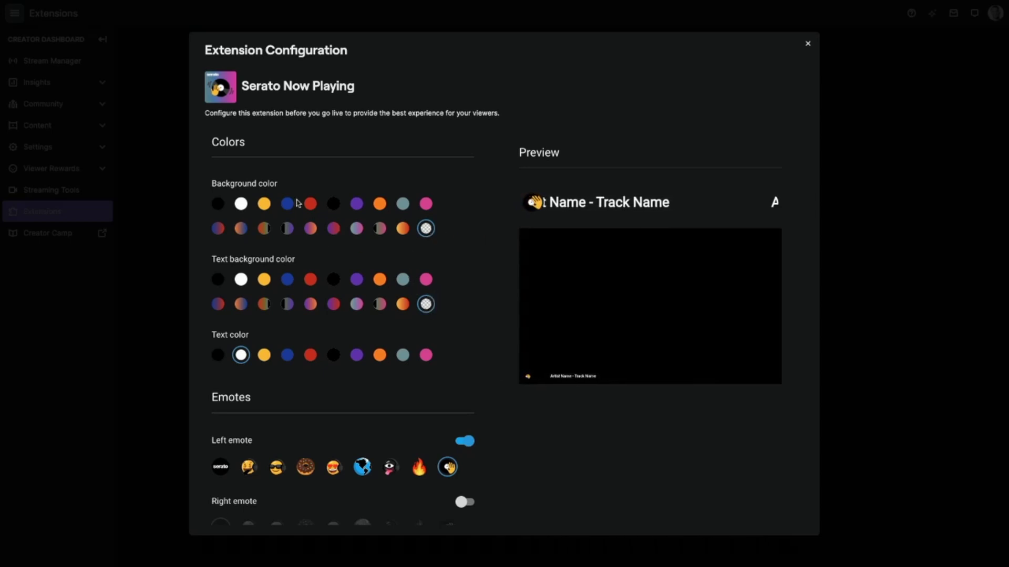
- Set a yellow overlay background and an orange text background, after trying purple and blue
left_click(265, 205)
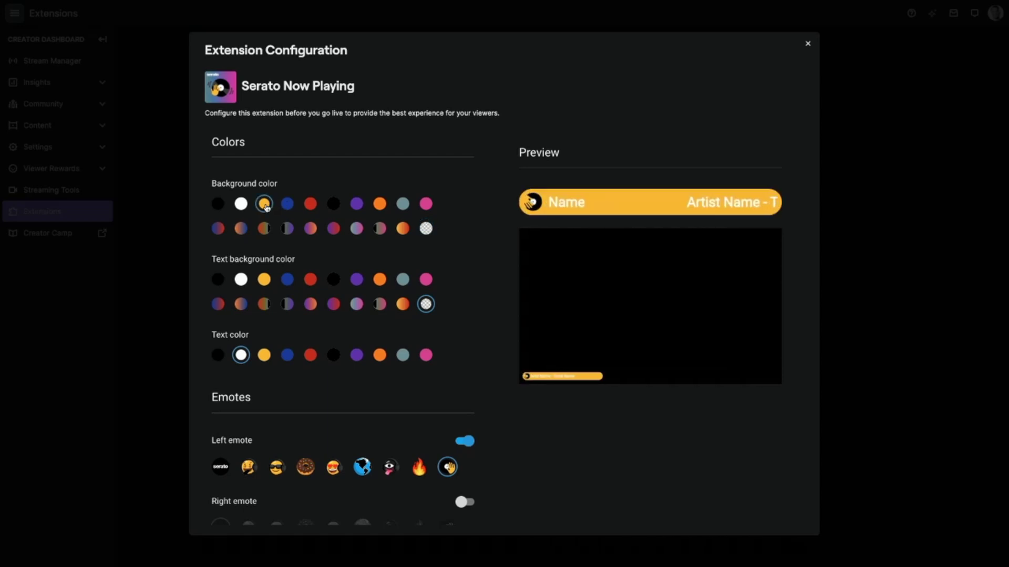
left_click(381, 282)
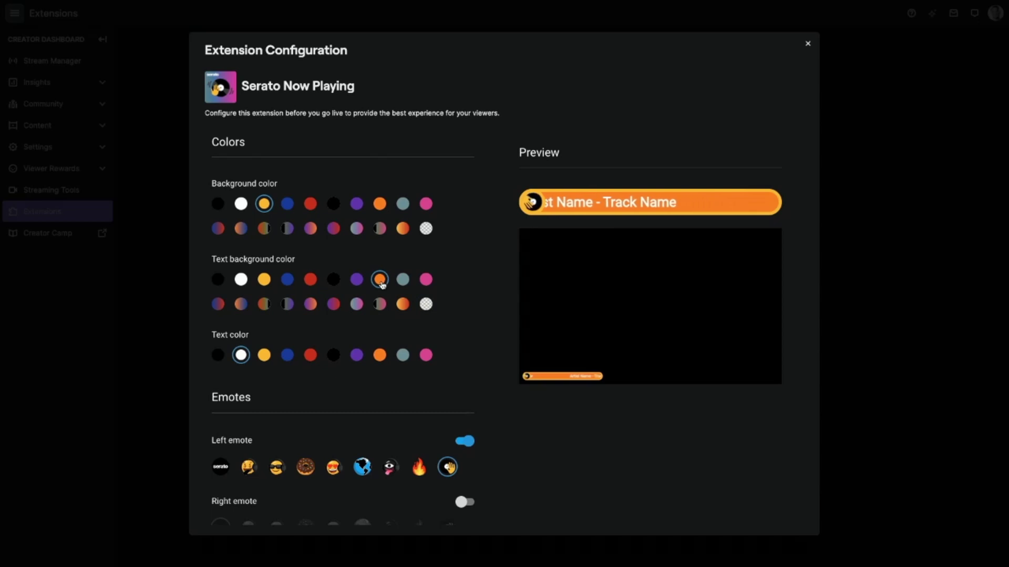
left_click(358, 206)
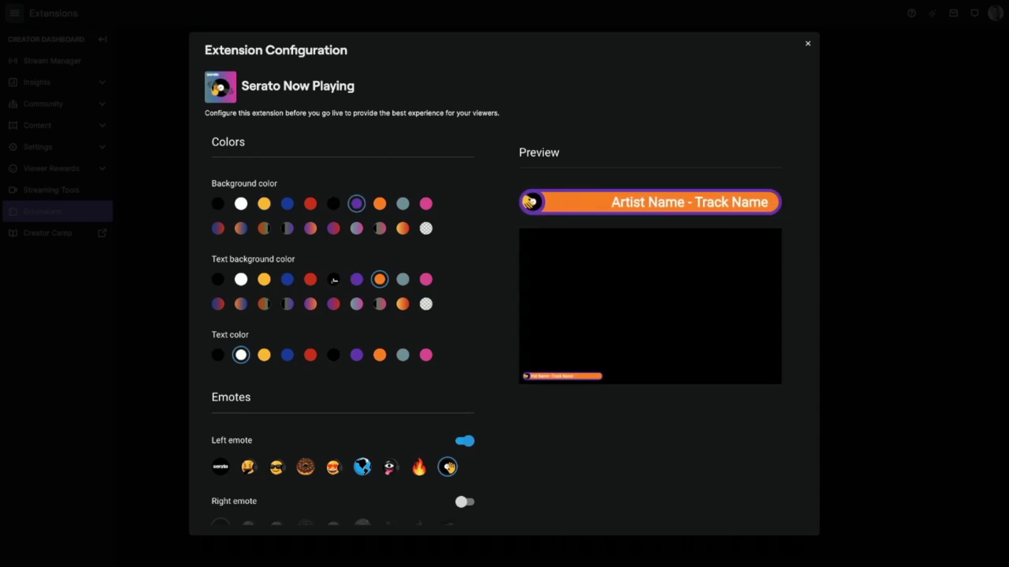
left_click(286, 281)
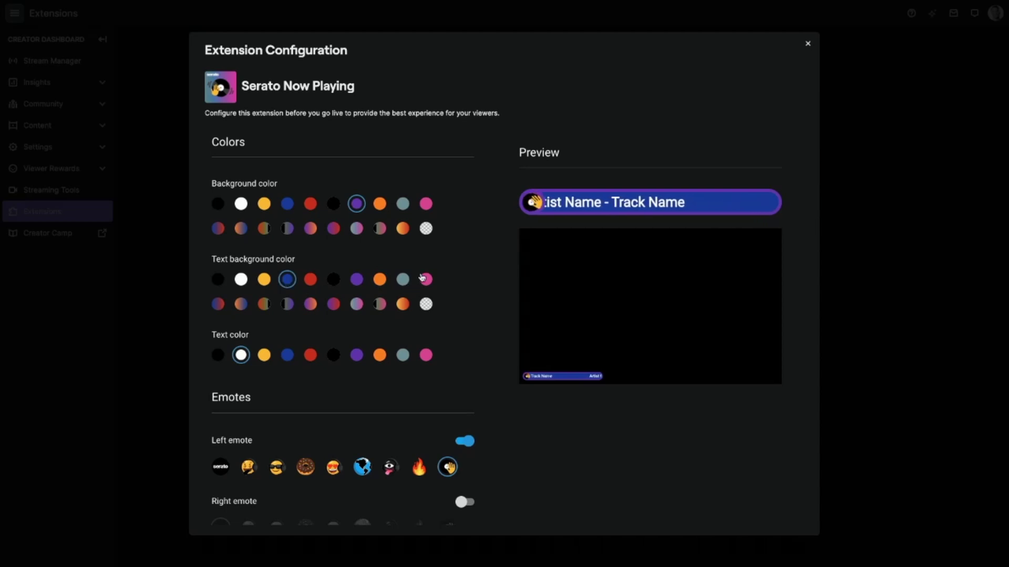
left_click(266, 206)
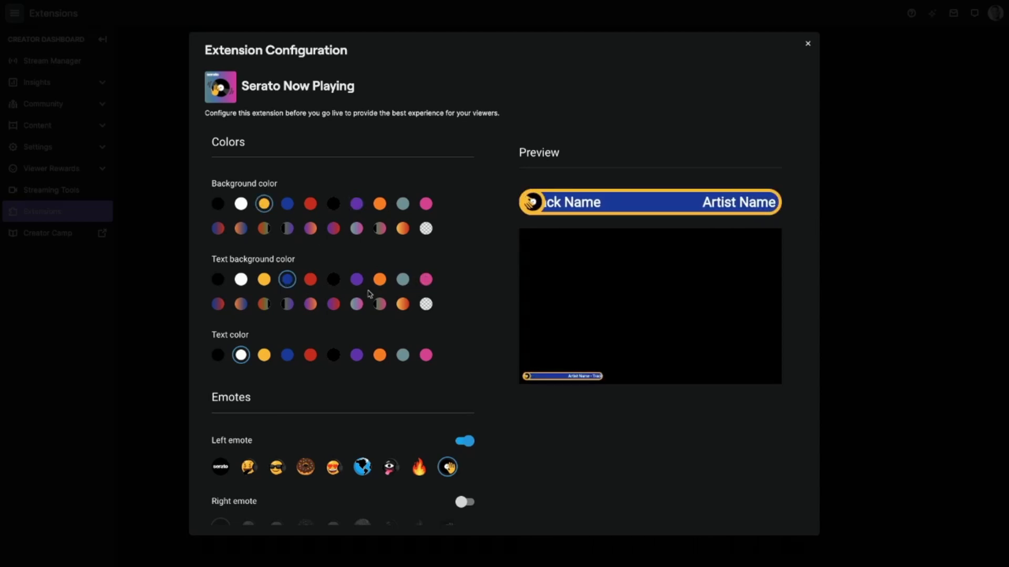
left_click(381, 281)
- Make the overlay text color red
scroll(381, 283, "down", 1)
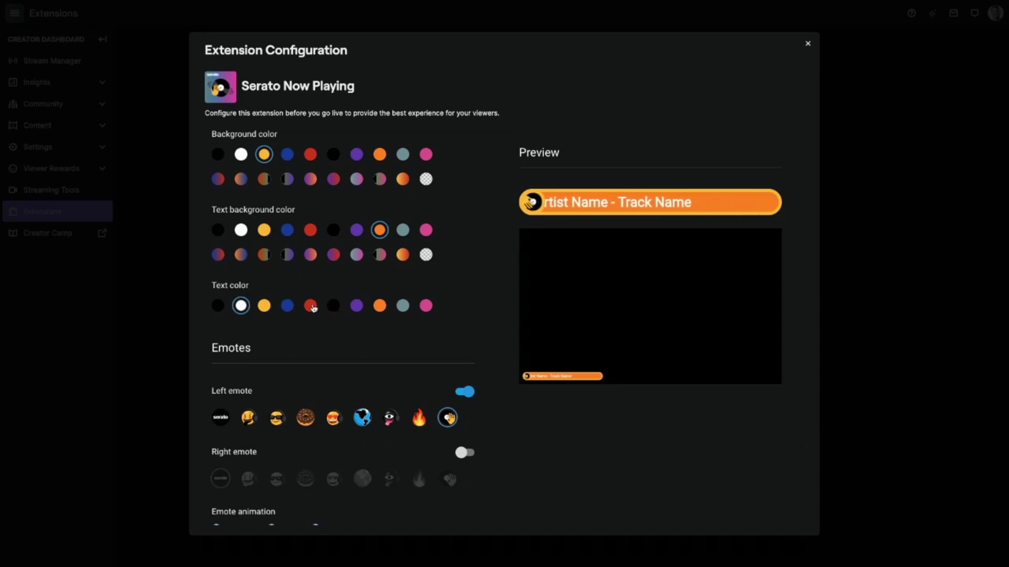
left_click(311, 306)
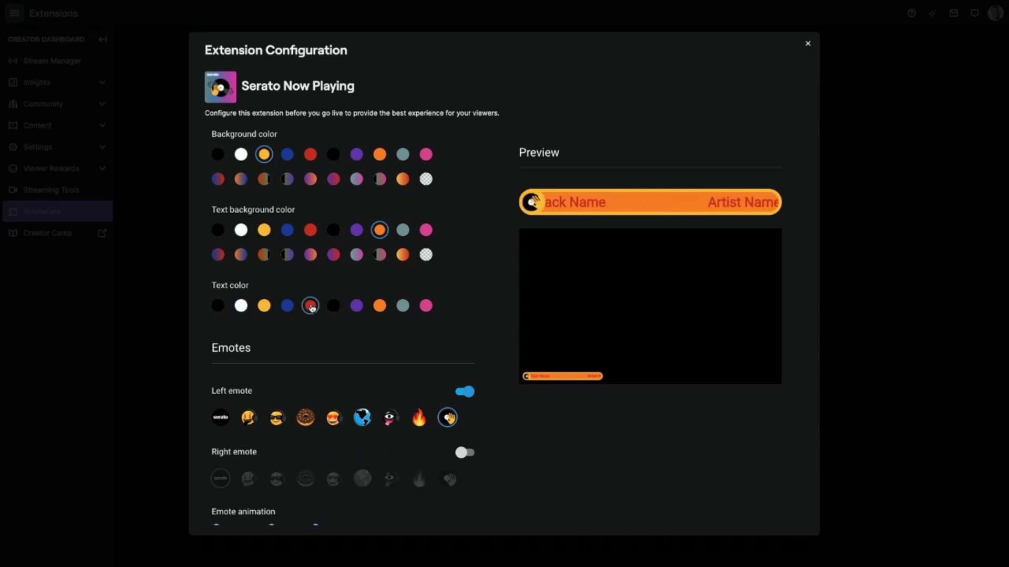
scroll(311, 307, "down", 2)
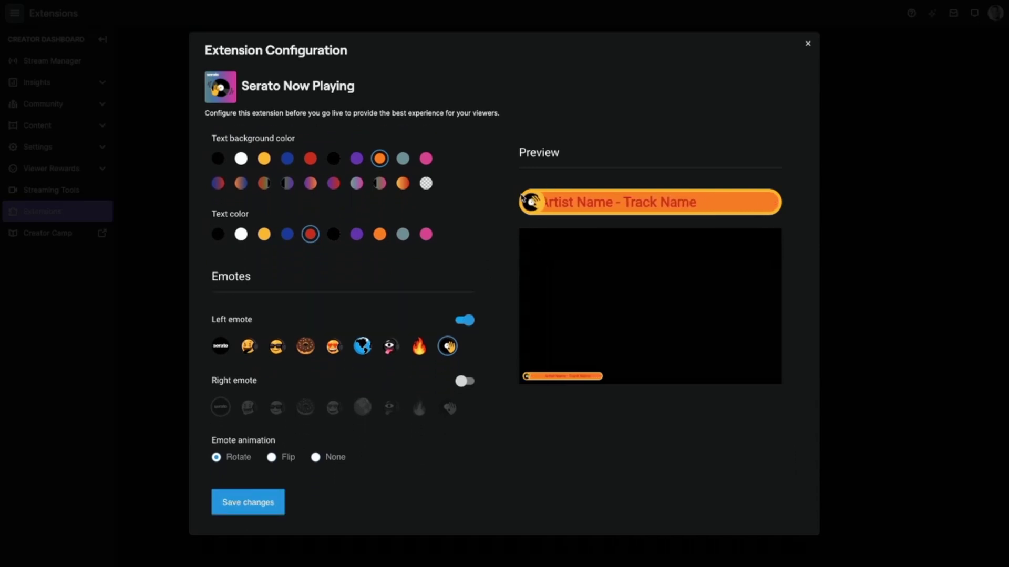
- Use the fire emote on the overlay's left side after trying the other emotes
left_click(220, 351)
left_click(249, 351)
left_click(277, 349)
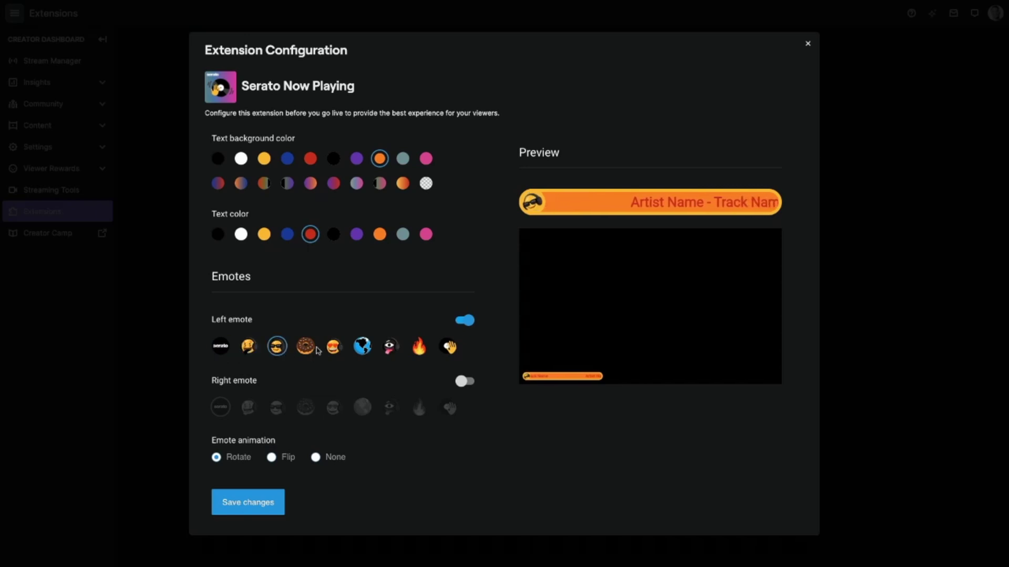
left_click(306, 352)
left_click(221, 350)
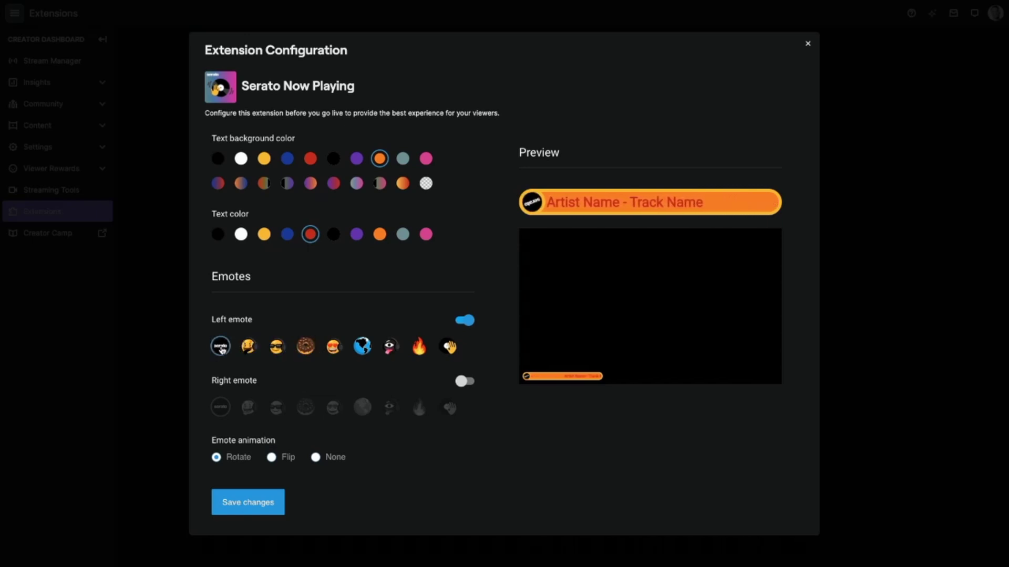
left_click(418, 353)
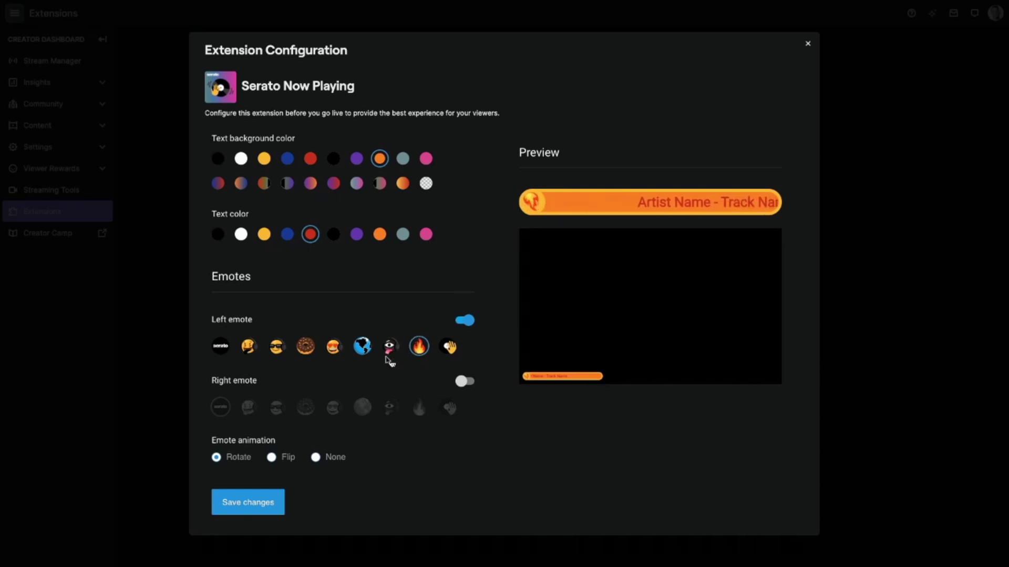
- Turn on a fire emote for the right side and save the configuration
left_click(465, 383)
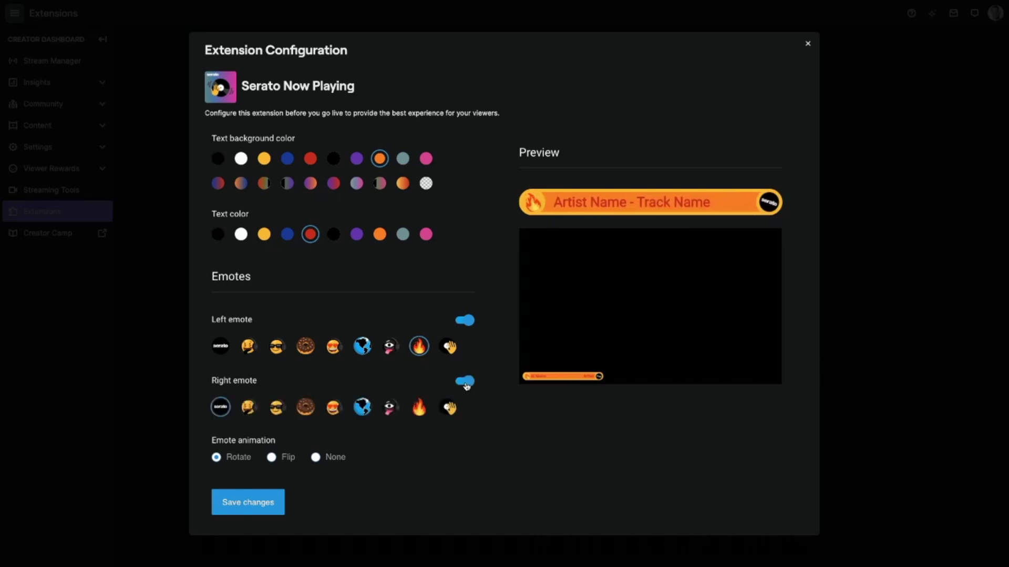
left_click(419, 409)
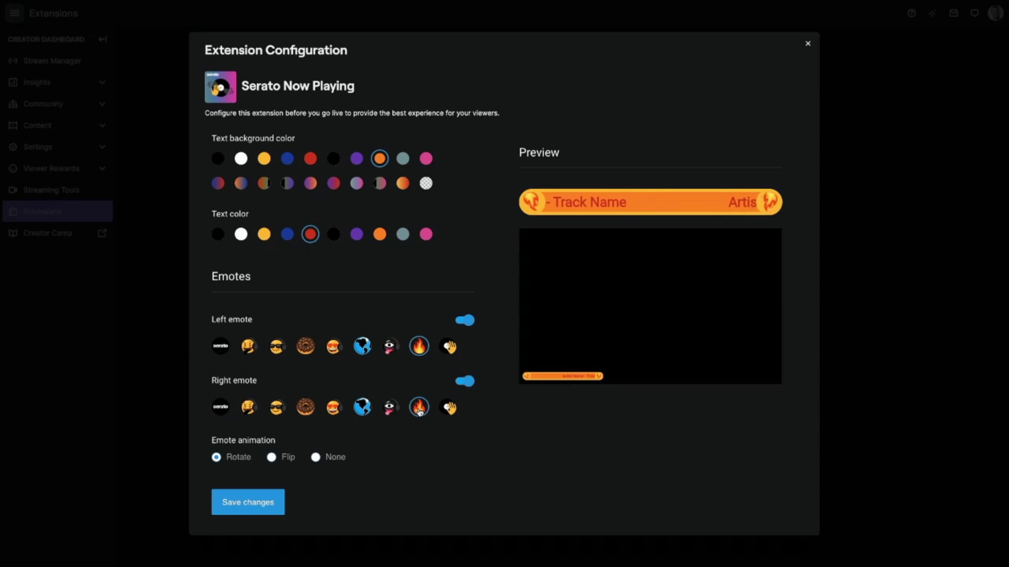
scroll(419, 409, "down", 1)
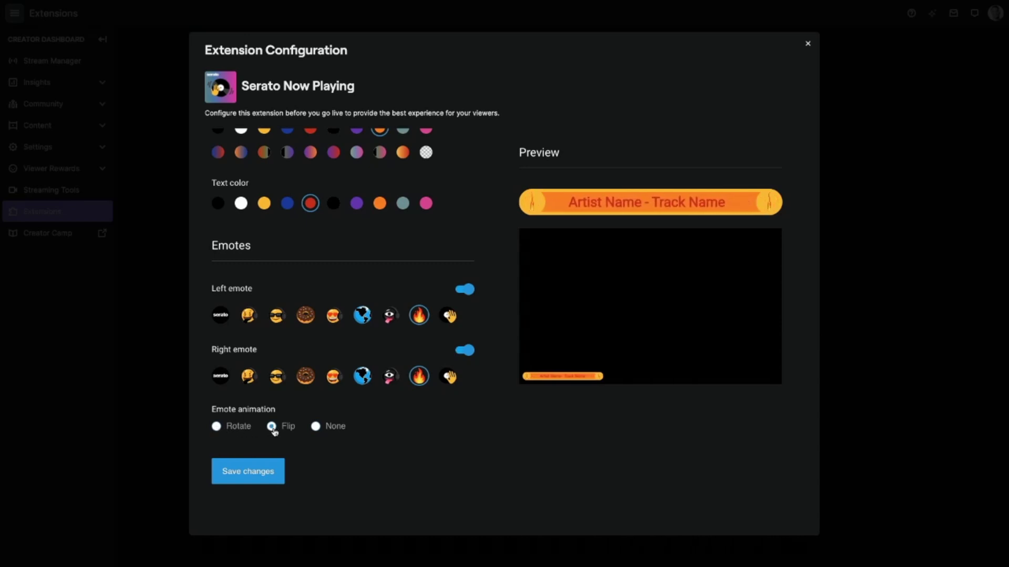
scroll(363, 430, "down", 1)
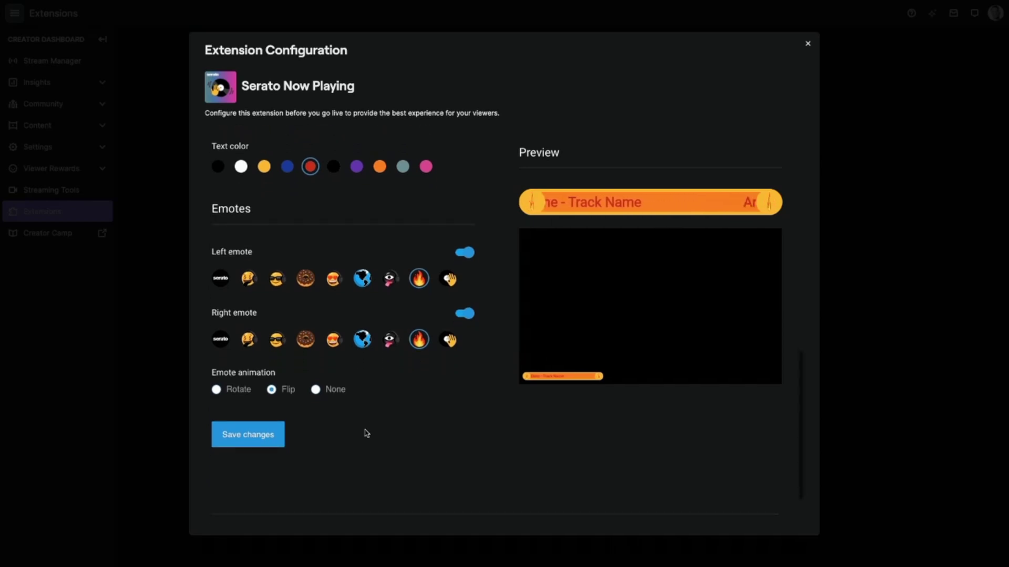
left_click(252, 440)
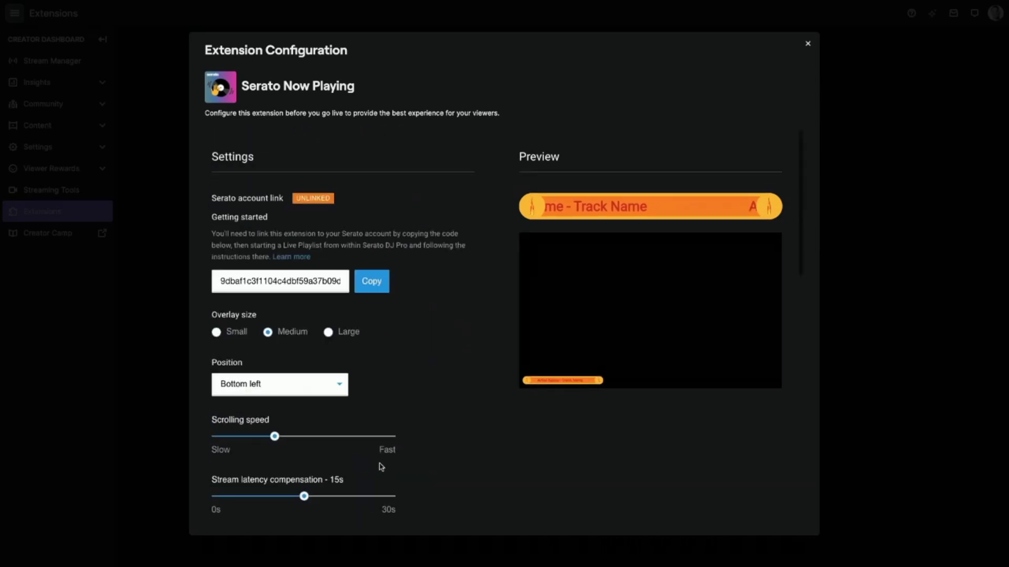
- Copy the Serato account link code from the extension settings
scroll(440, 395, "down", 1)
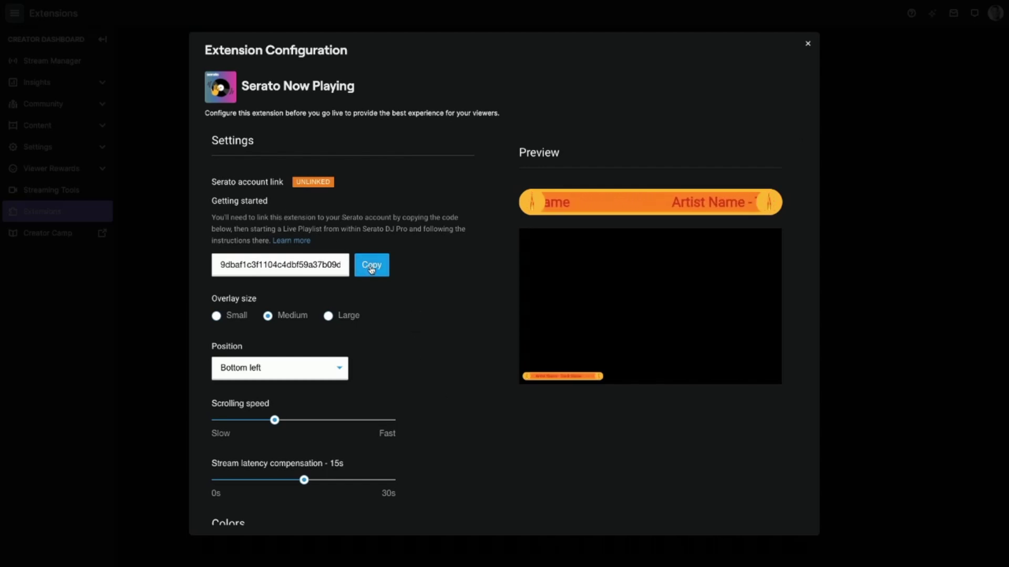
left_click(371, 267)
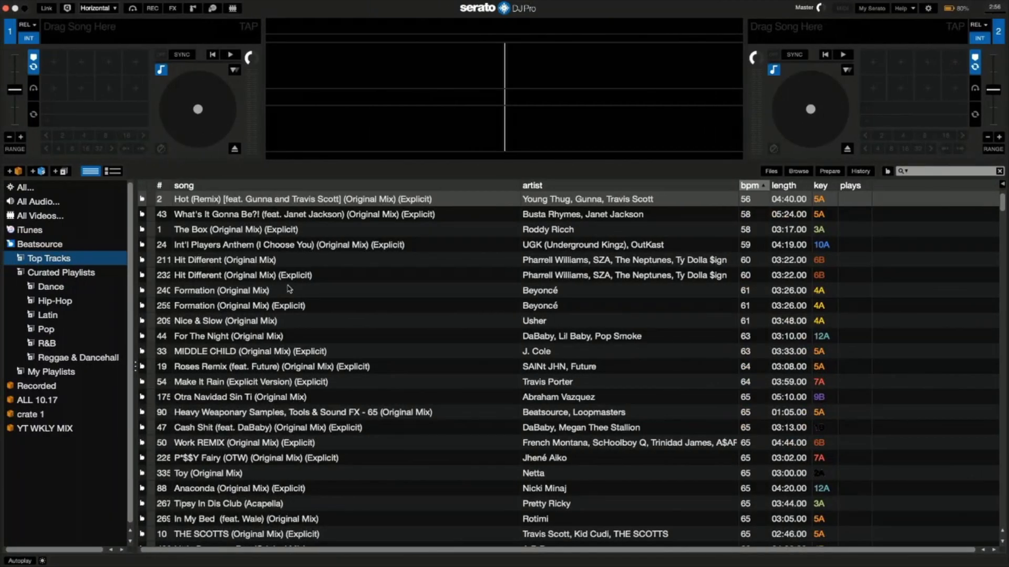
- Start a live playlist from the History panel in Serato DJ Pro
left_click(861, 172)
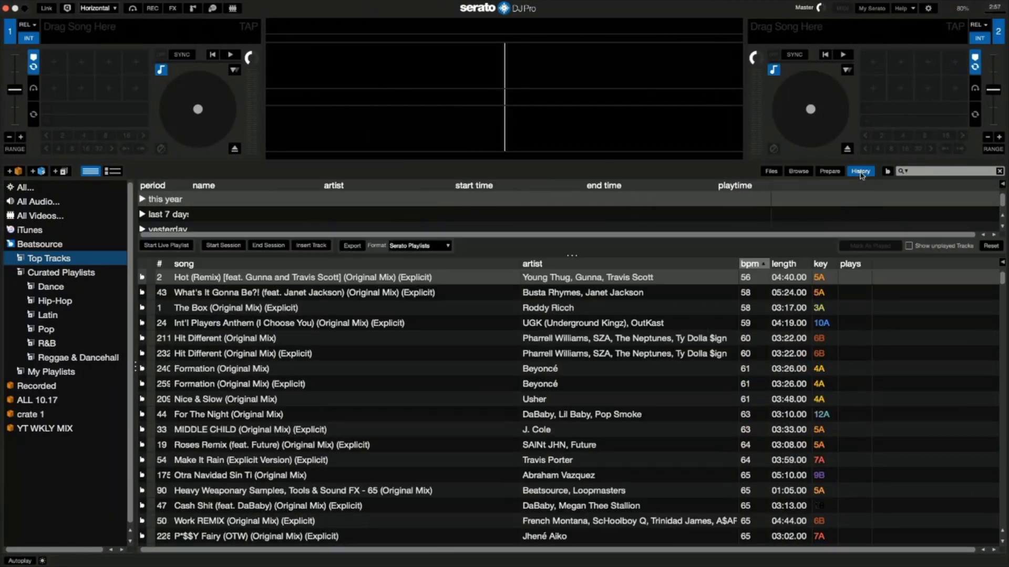
left_click(179, 245)
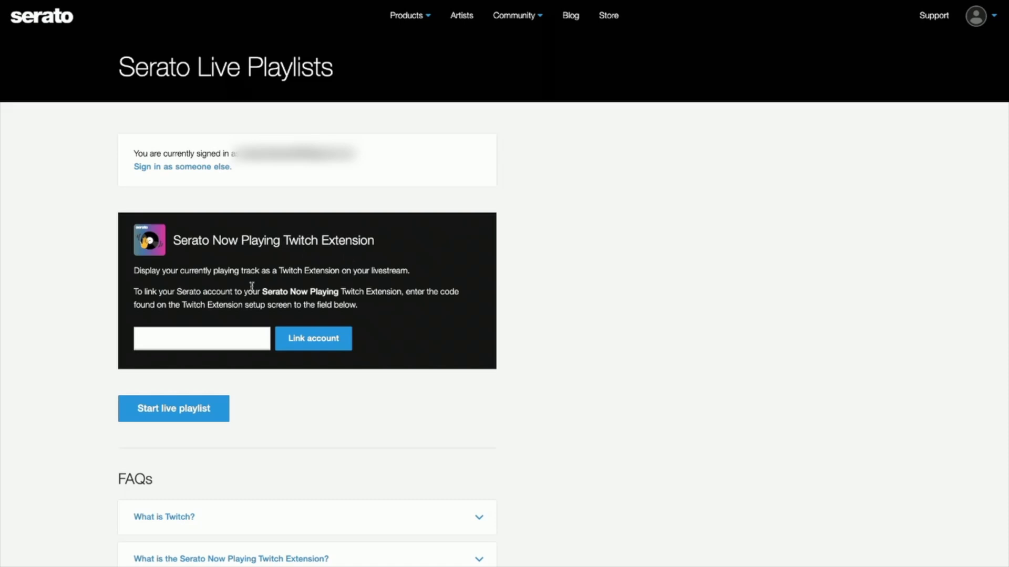
- Paste the link code on the Serato site to link the account, then return to Serato DJ Pro
left_click(224, 340)
key("ctrl+v")
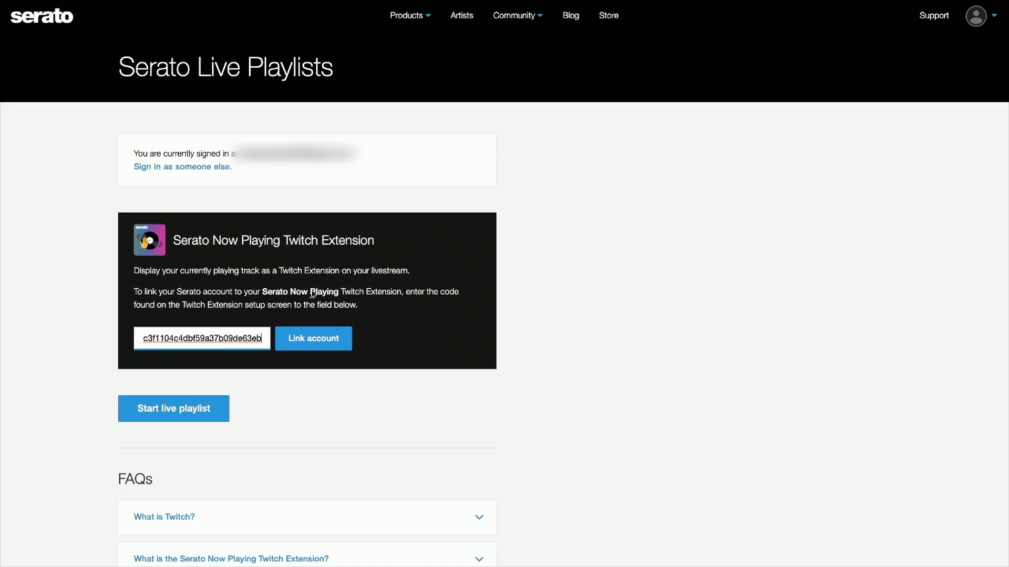
left_click(321, 341)
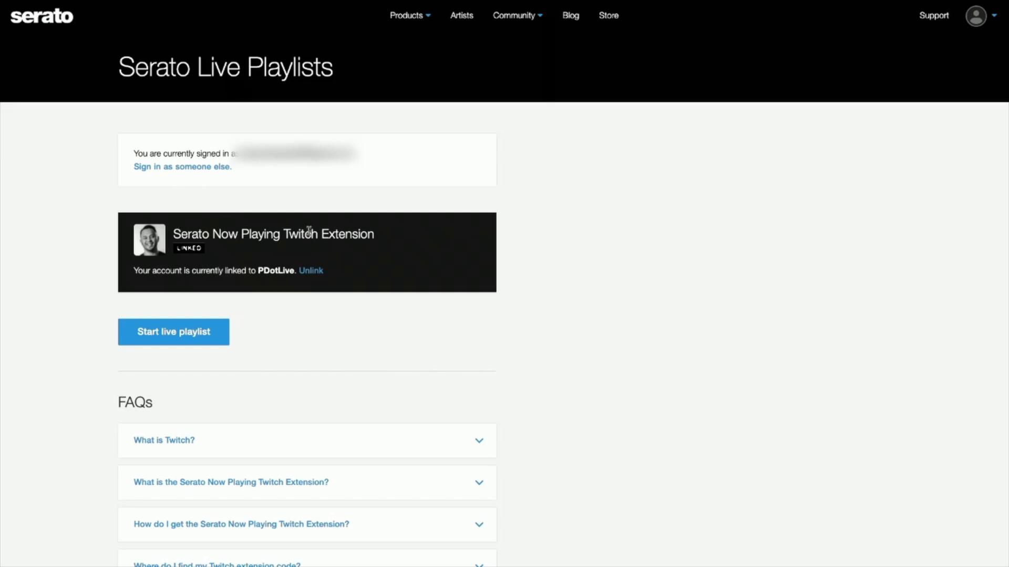
key("ctrl+Left")
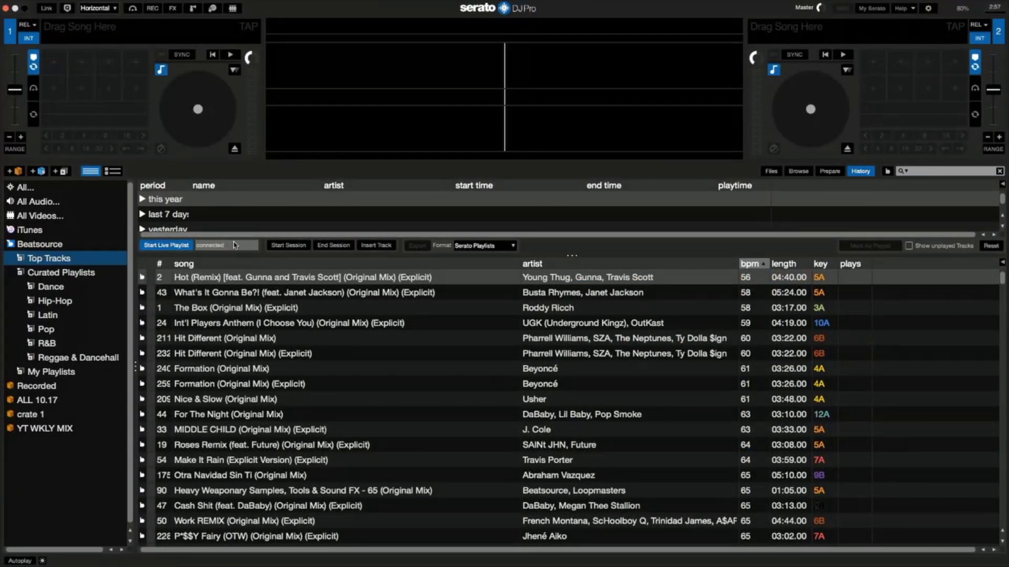
- Start the live playlist on the Serato site and view the DJ's other playlists
left_click(177, 246)
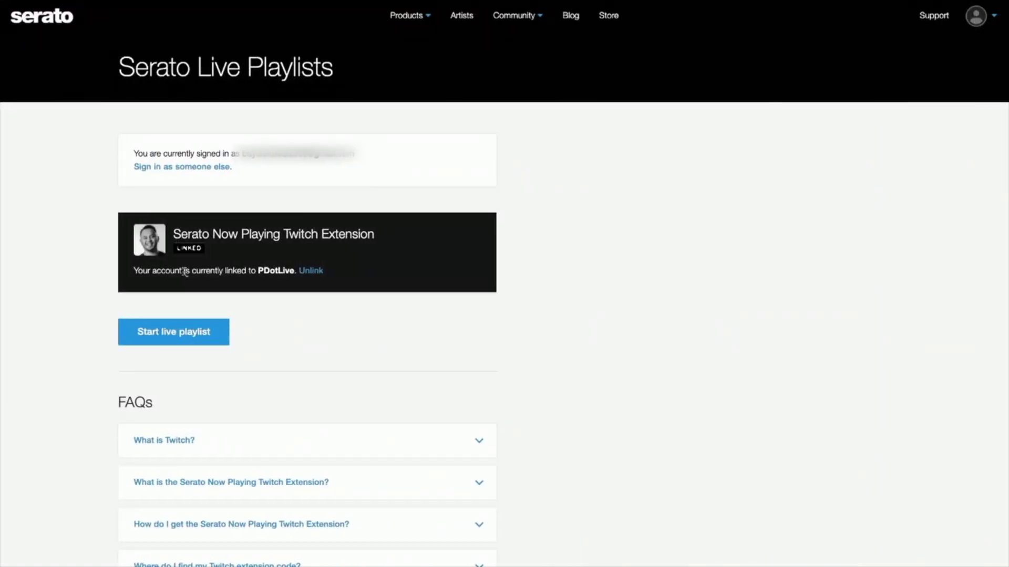
left_click(215, 342)
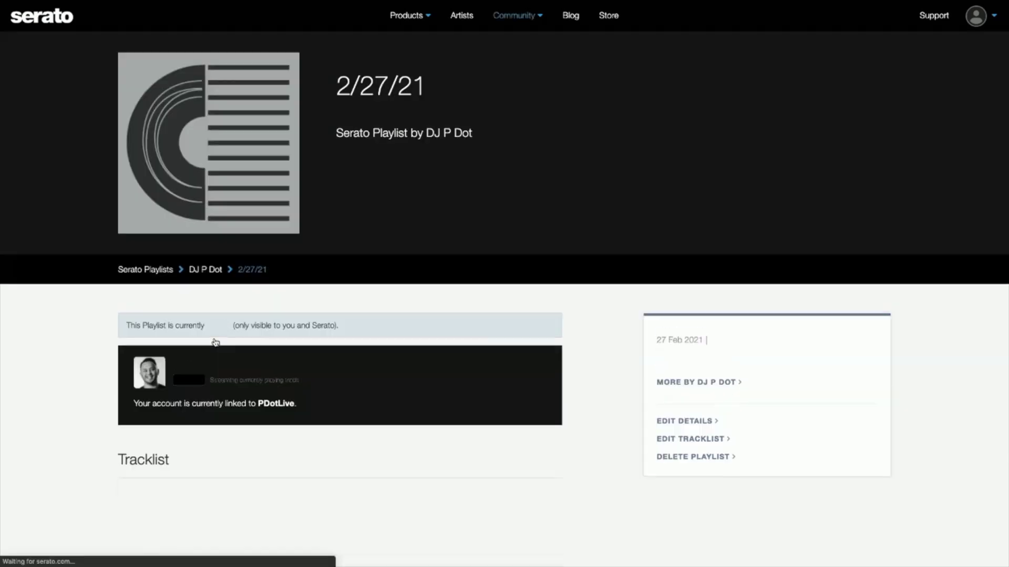
scroll(384, 362, "down", 5)
scroll(384, 364, "up", 2)
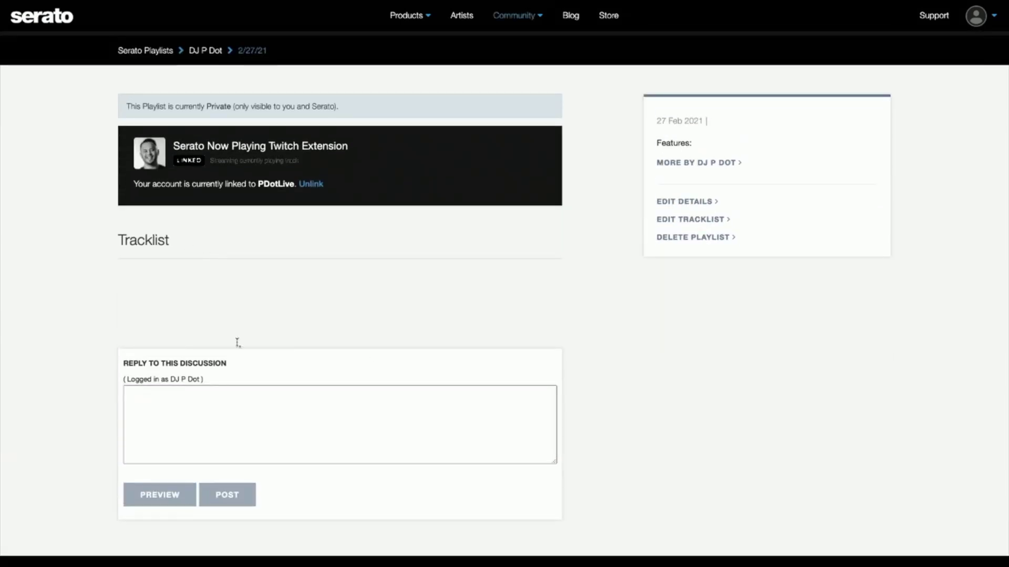
left_click(703, 171)
- Open The Traffic-less Jam 2/26/21 playlist, browse its whole tracklist, then return to Serato DJ Pro
scroll(424, 287, "down", 2)
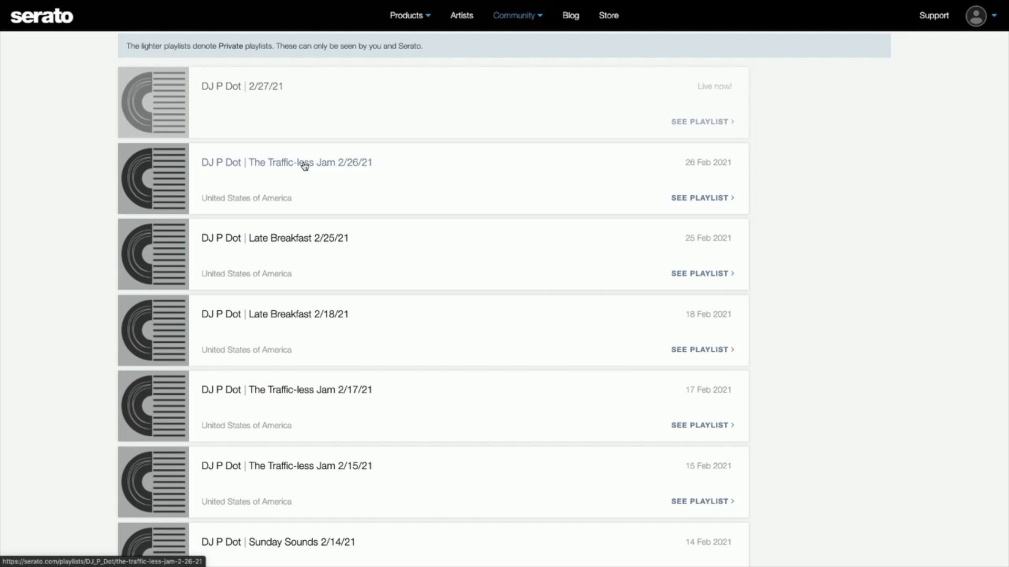
left_click(304, 164)
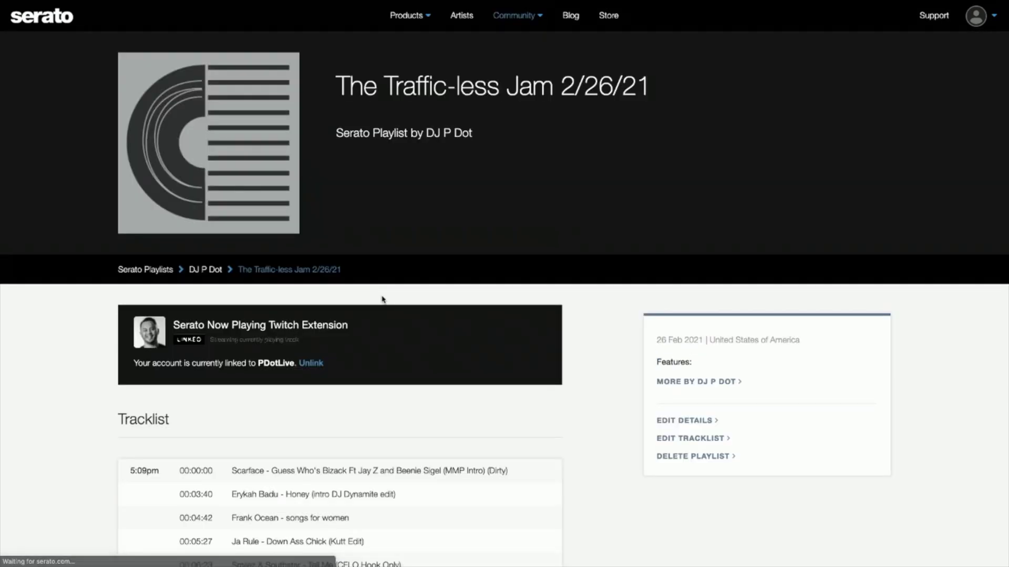
scroll(384, 297, "down", 2)
scroll(383, 300, "down", 5)
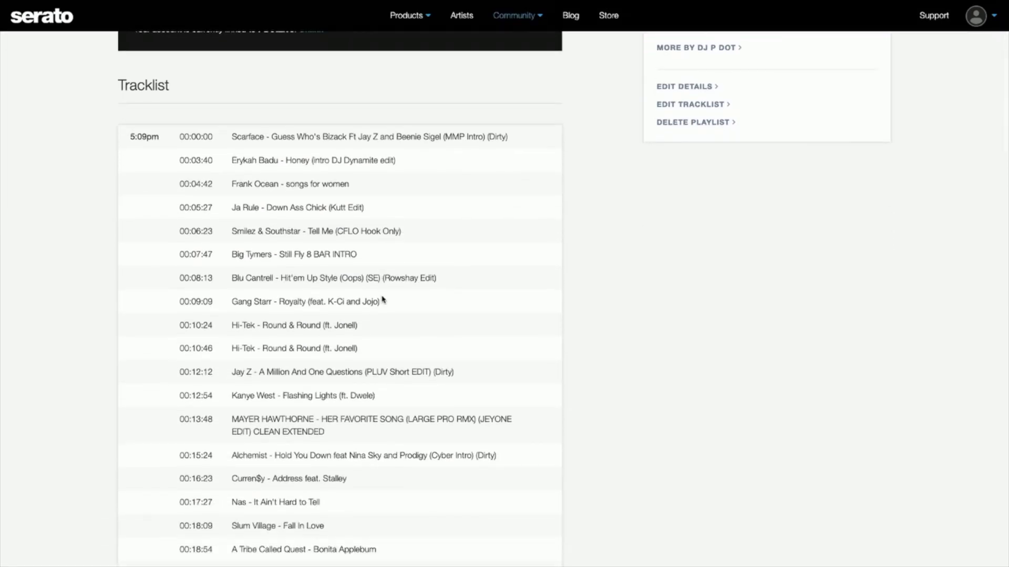
scroll(383, 299, "down", 6)
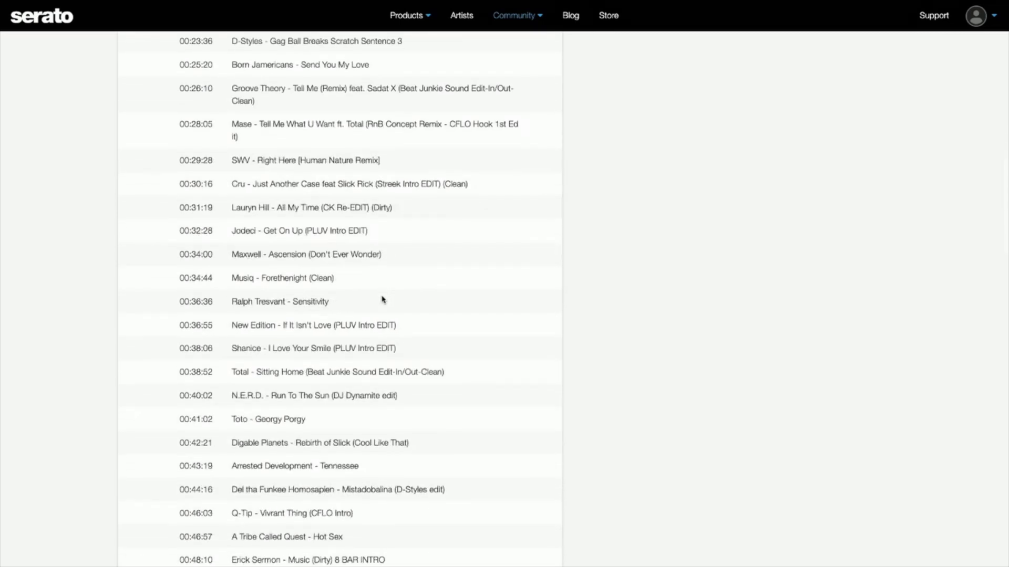
scroll(383, 299, "up", 4)
scroll(383, 300, "up", 6)
scroll(220, 269, "down", 5)
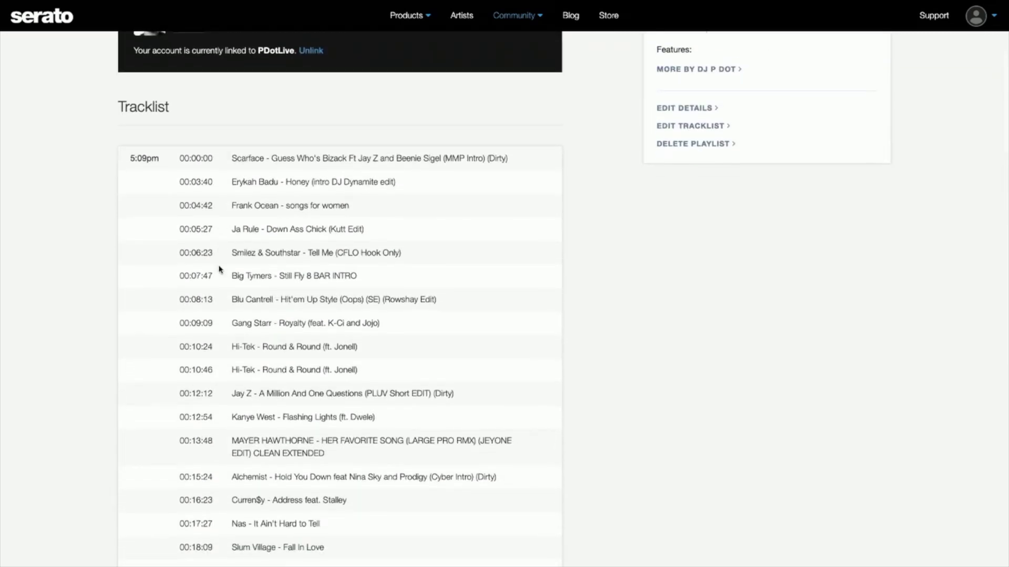
scroll(219, 269, "down", 1)
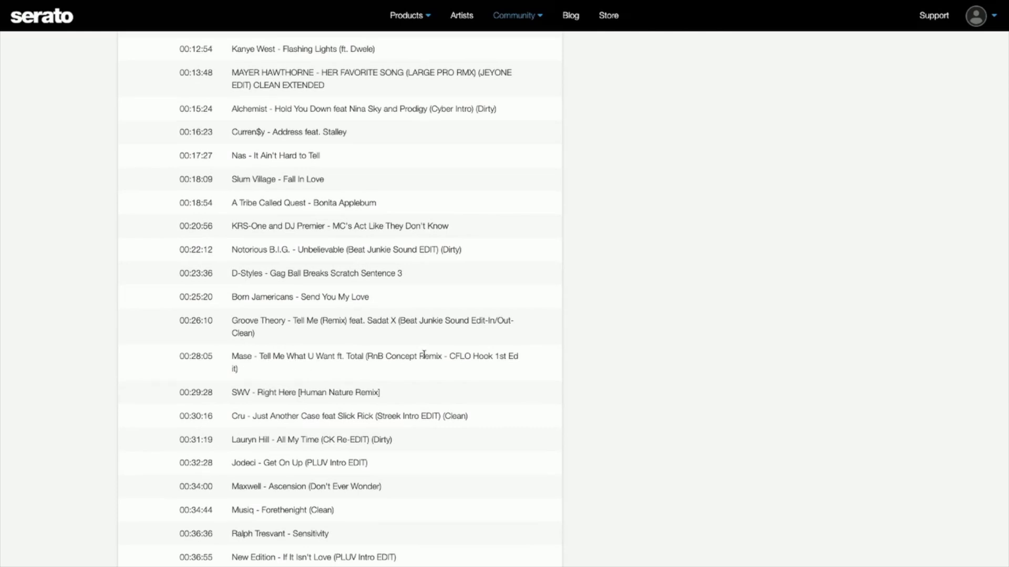
scroll(425, 357, "down", 1)
scroll(424, 357, "down", 6)
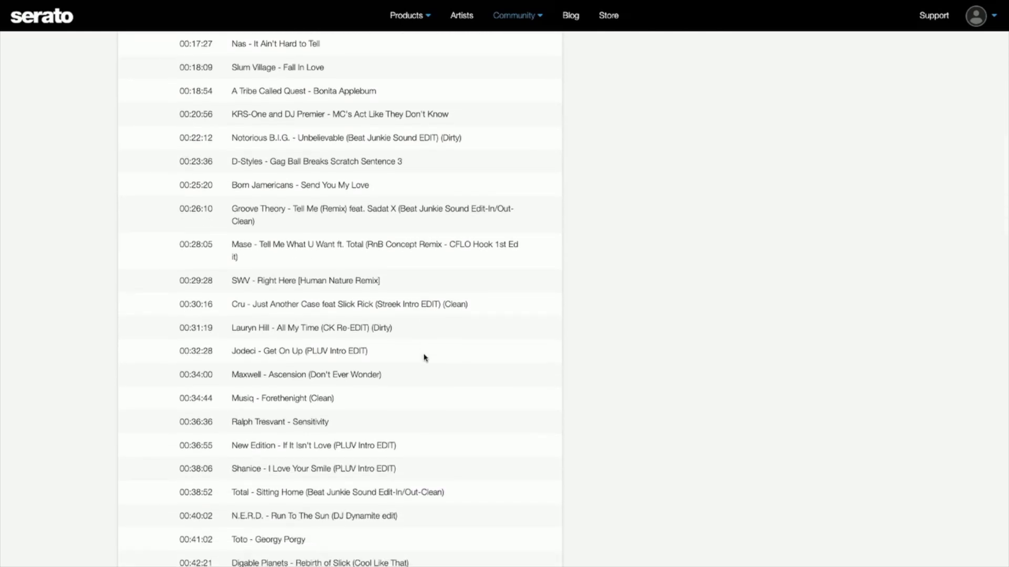
scroll(424, 355, "down", 4)
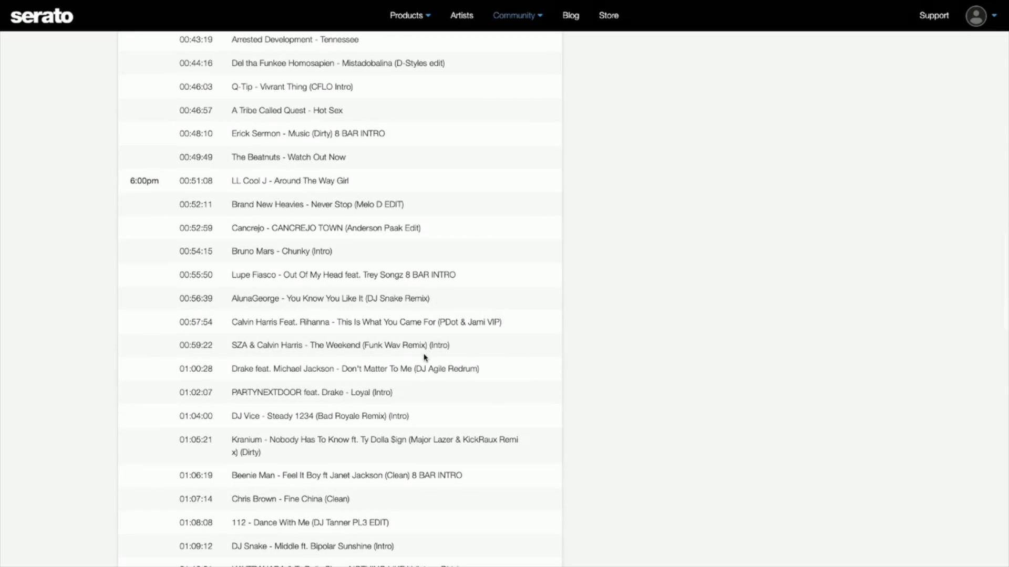
scroll(425, 358, "up", 12)
scroll(425, 357, "up", 6)
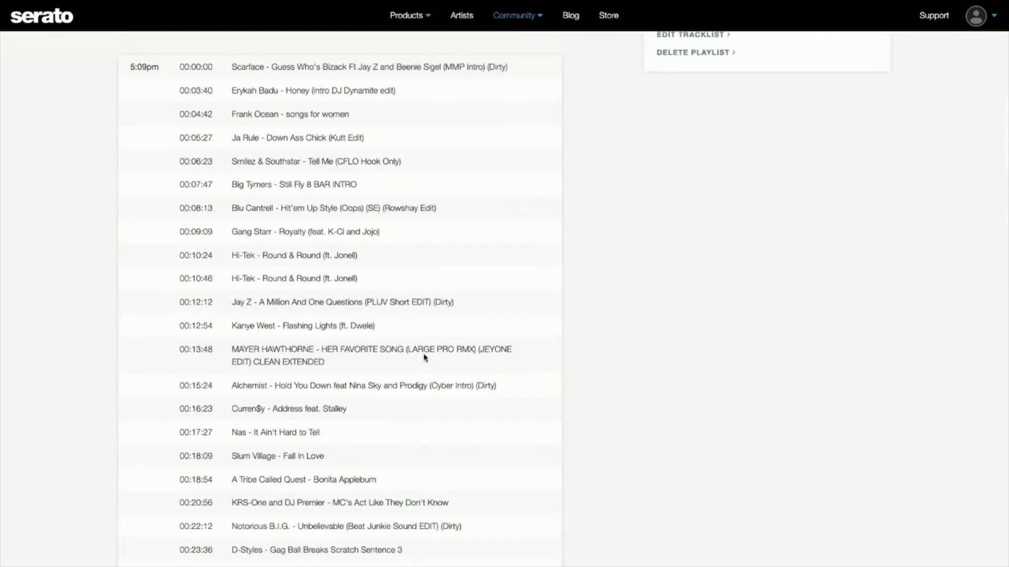
scroll(424, 358, "down", 3)
scroll(425, 357, "up", 1)
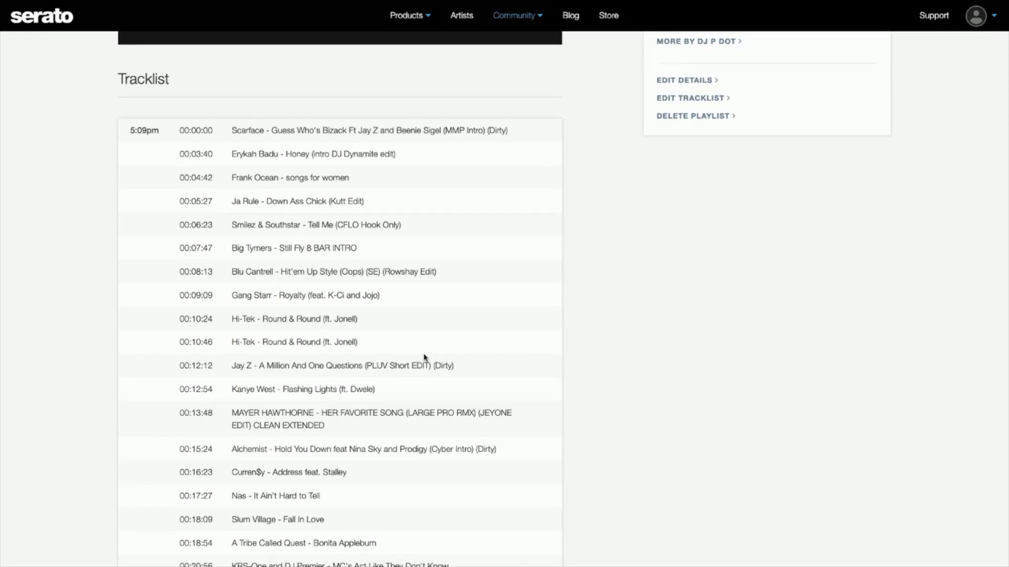
key("ctrl+Left")
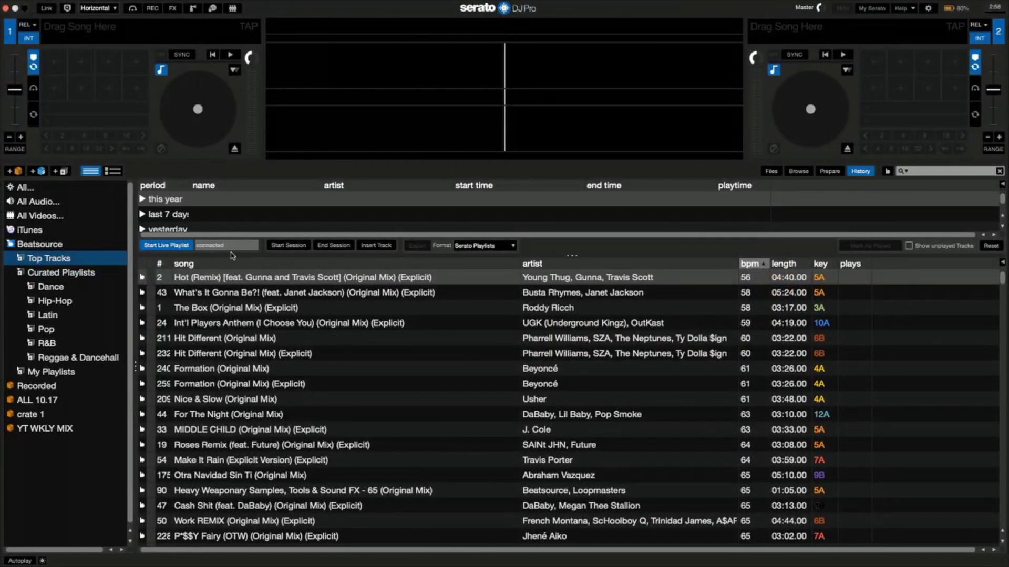
- Stop the live playlist in Serato DJ Pro so its status changes from connected to receiving
left_click(173, 247)
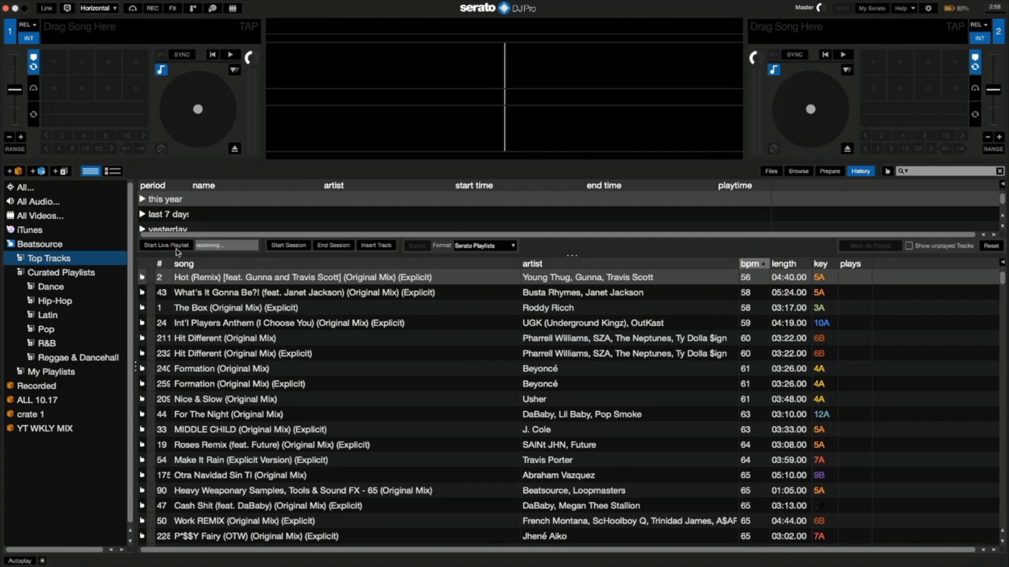